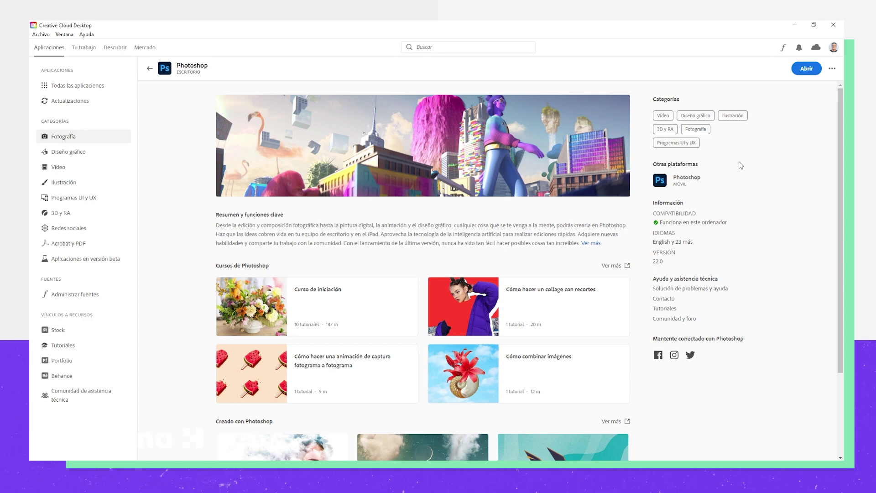
- Start Photoshop with the Abrir button on its Creative Cloud Desktop page
click(792, 74)
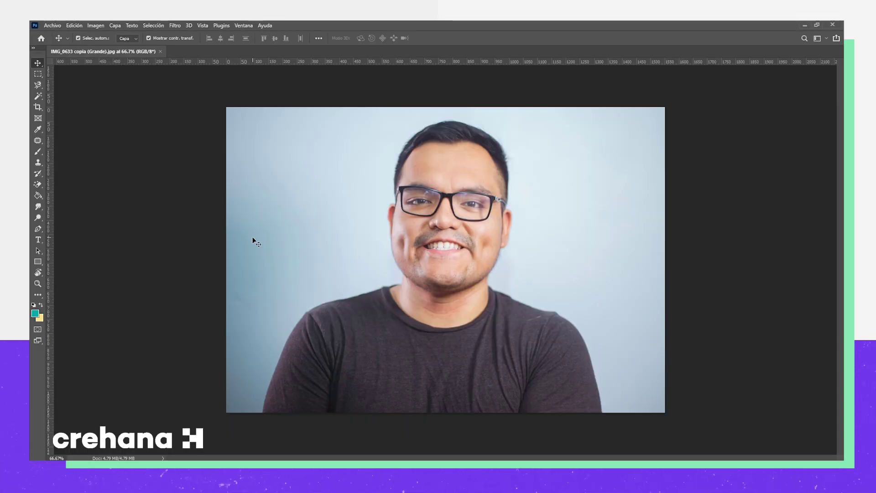
- Open the Neural Filters workspace from the Filtro menu for the portrait
click(174, 25)
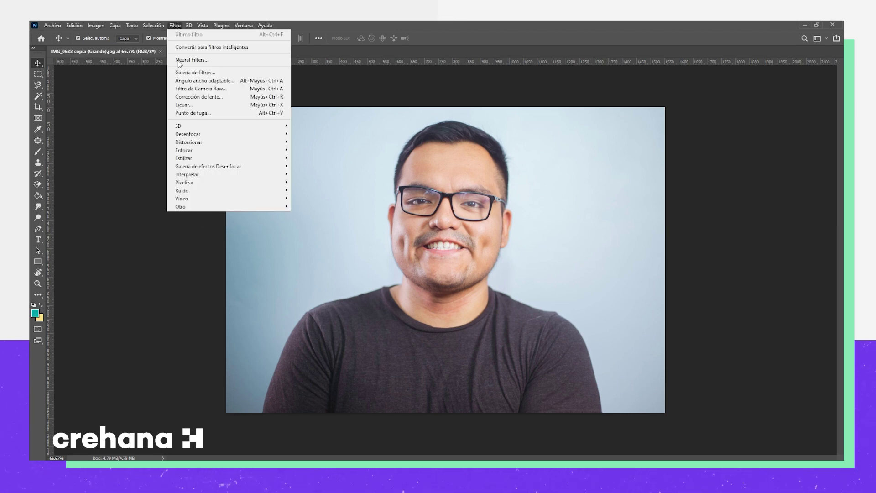
click(185, 60)
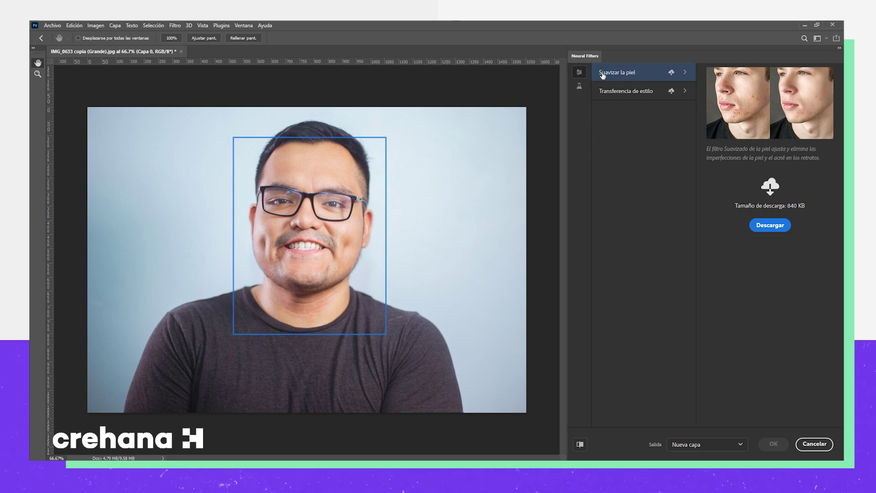
- Show the beta Neural Filters and switch on Retrato inteligente
click(579, 87)
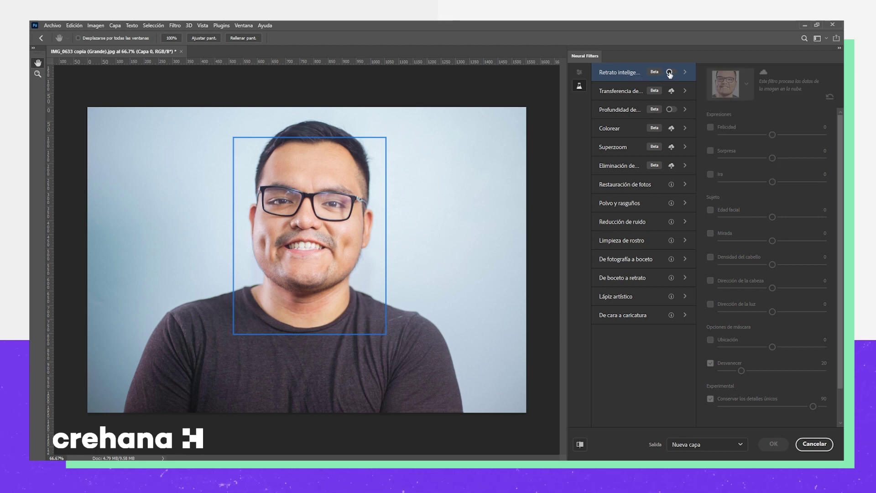
click(670, 72)
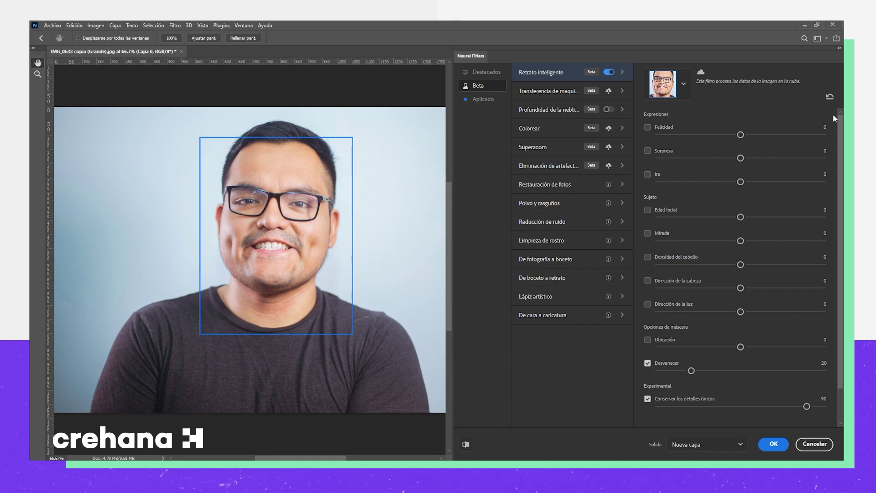
- At 100% zoom, try the Felicidad and Sorpresa expressions, then switch to Ira at 29
key(ctrl+1)
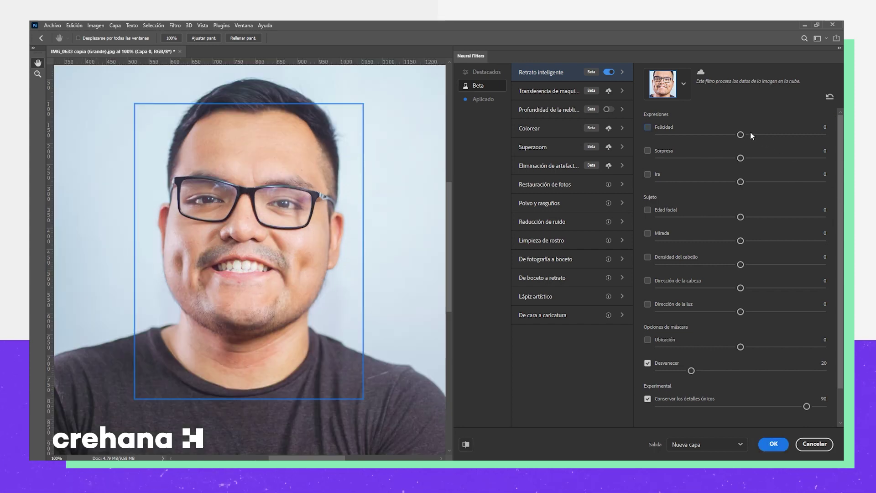
drag(741, 134, 793, 142)
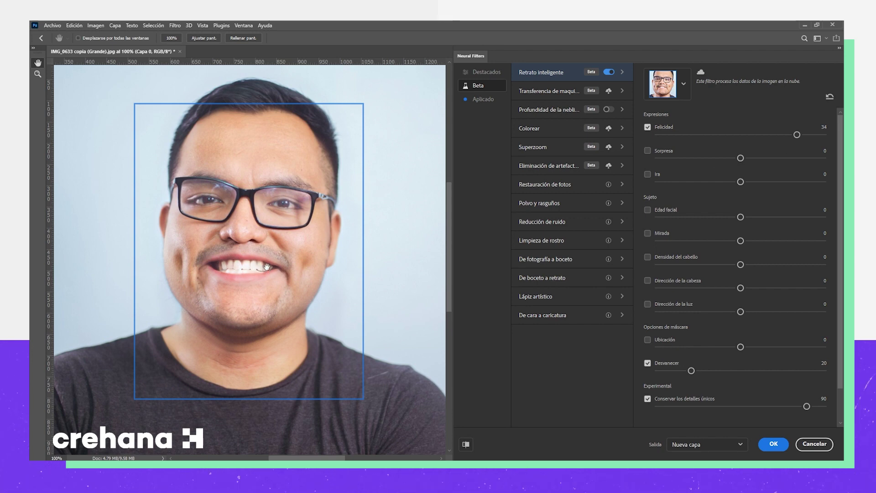
drag(797, 135, 690, 135)
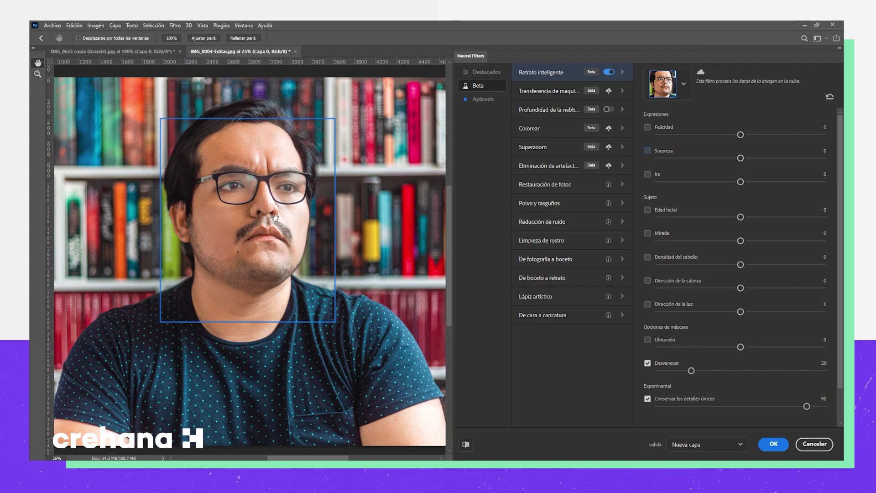
click(648, 151)
drag(760, 165, 782, 165)
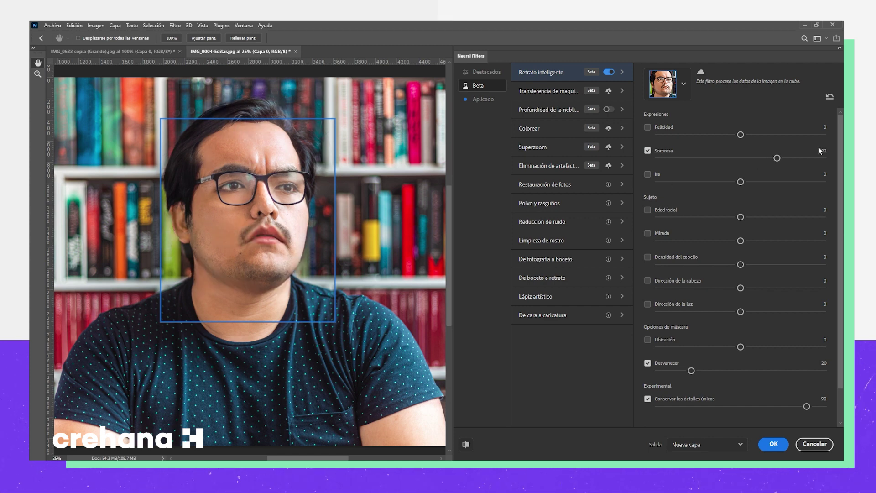
click(648, 174)
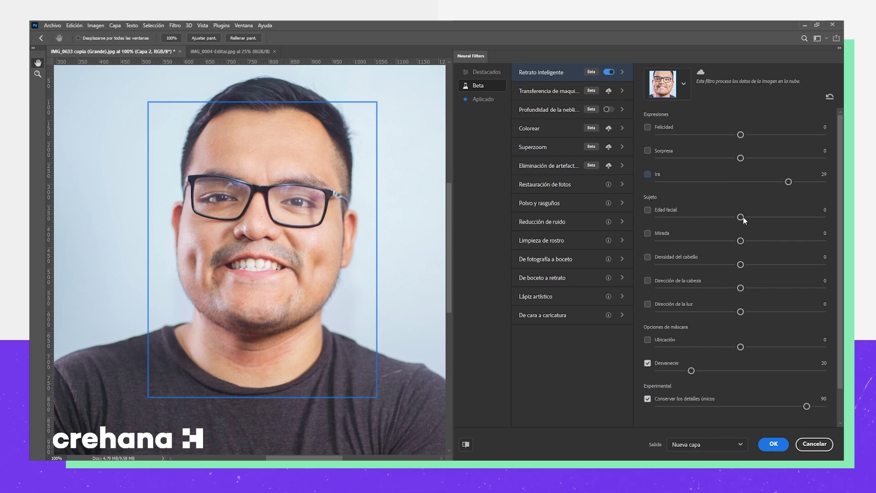
- Set facial age to -27 and try the Mirada gaze at 30, then -40
drag(741, 217, 676, 220)
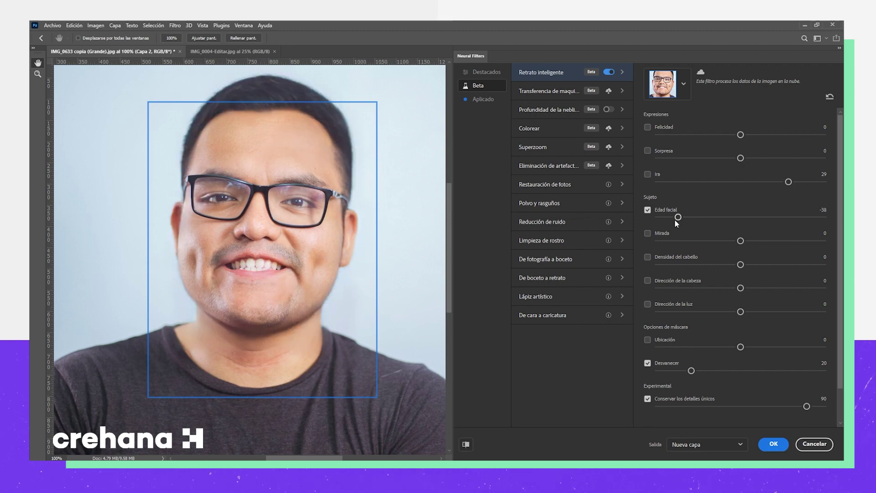
drag(677, 220, 775, 227)
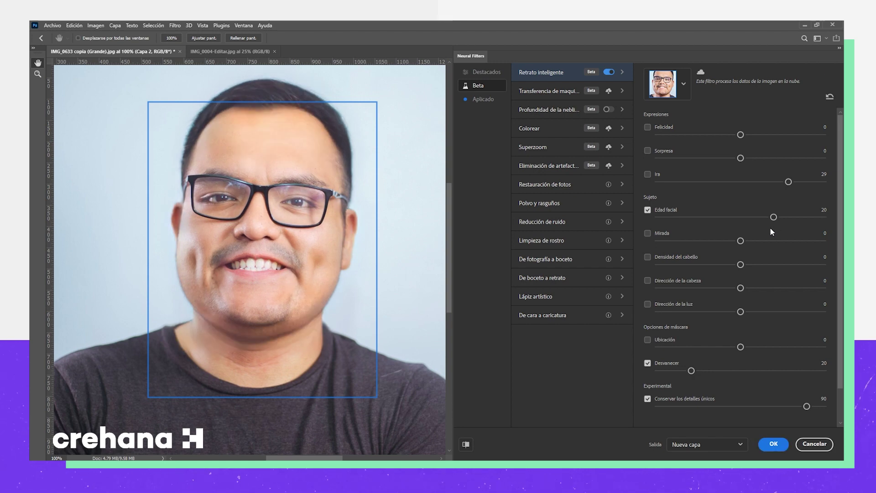
drag(769, 228, 696, 228)
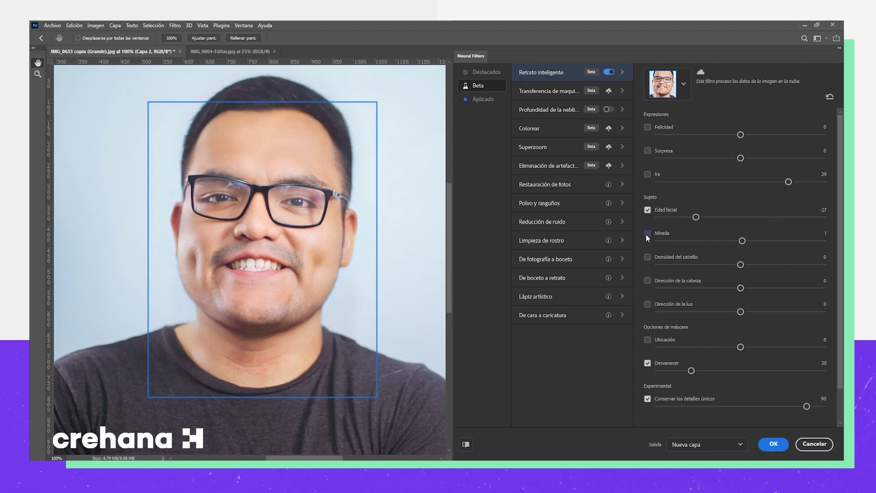
click(648, 233)
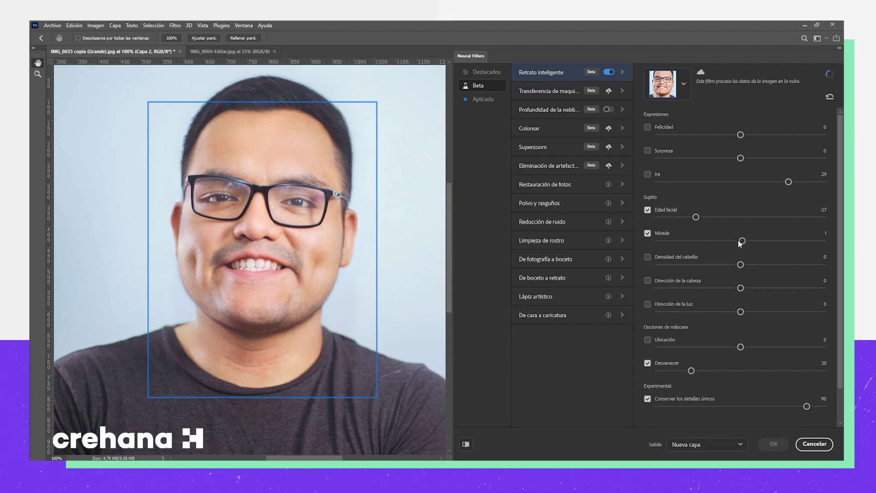
drag(742, 241, 791, 241)
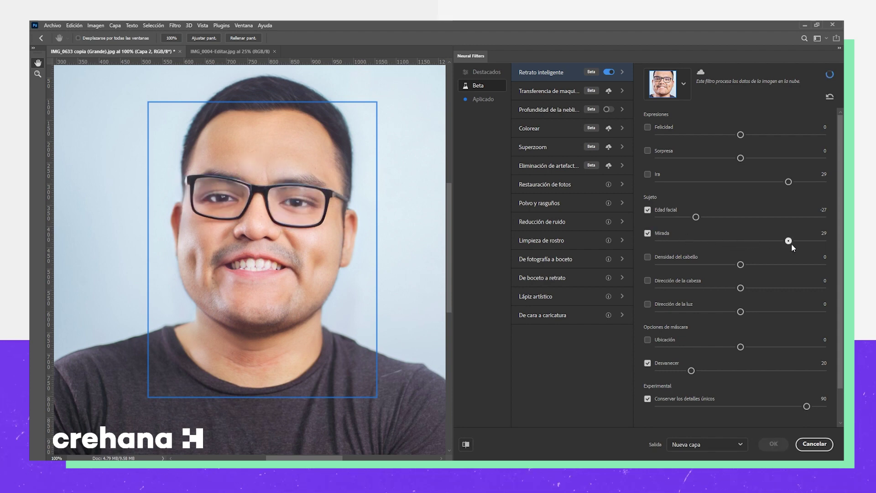
click(672, 240)
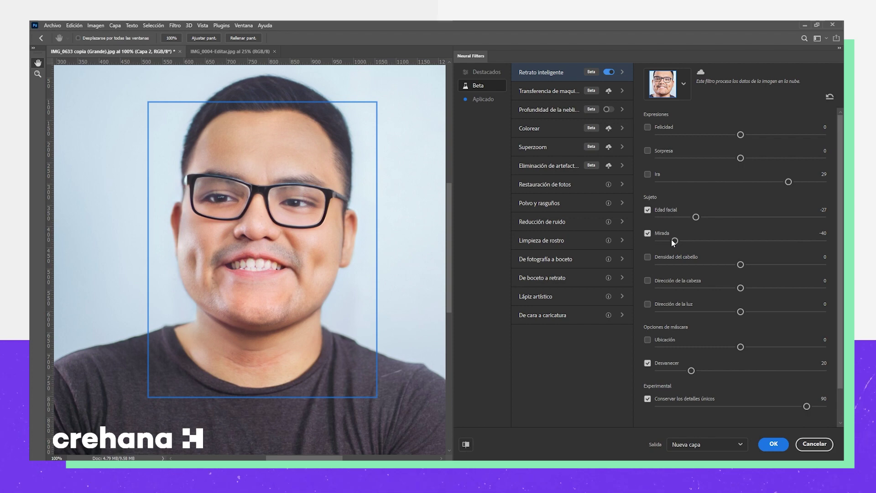
- Thin hair density to -26 and set head direction to about -2
click(687, 258)
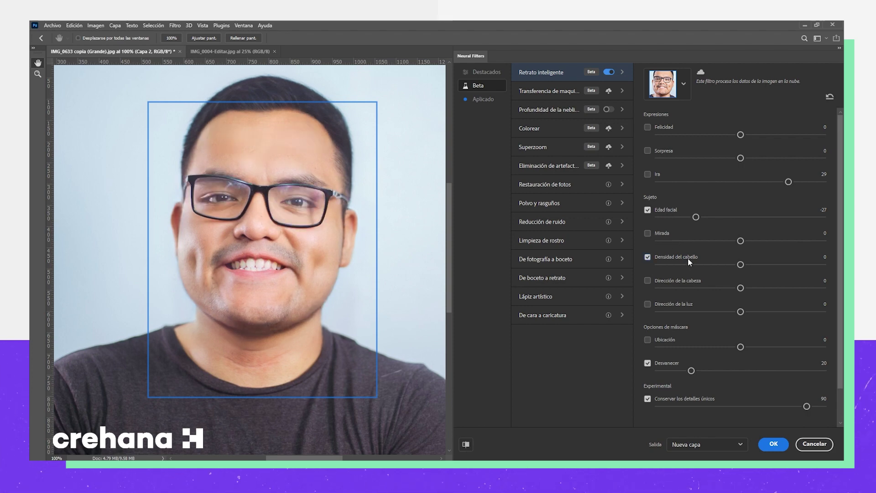
mouse_move(740, 264)
mouse_down()
mouse_move(777, 265)
mouse_move(697, 266)
mouse_up()
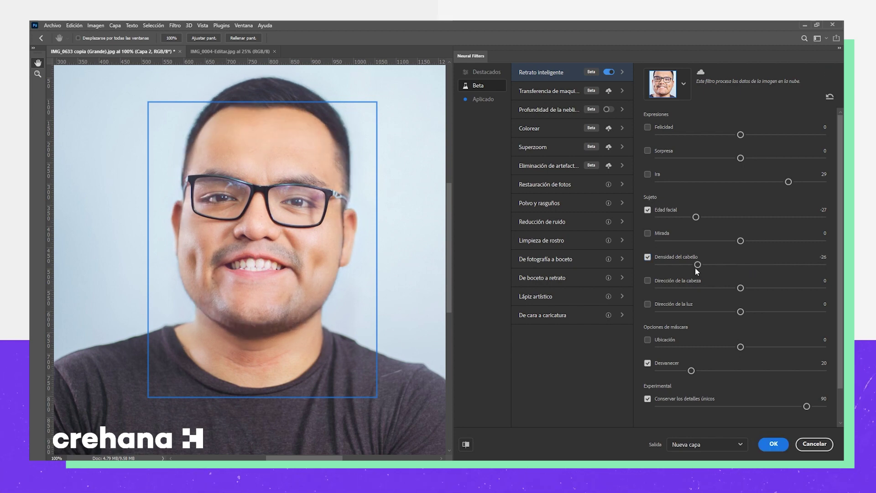
click(739, 288)
drag(741, 288, 786, 289)
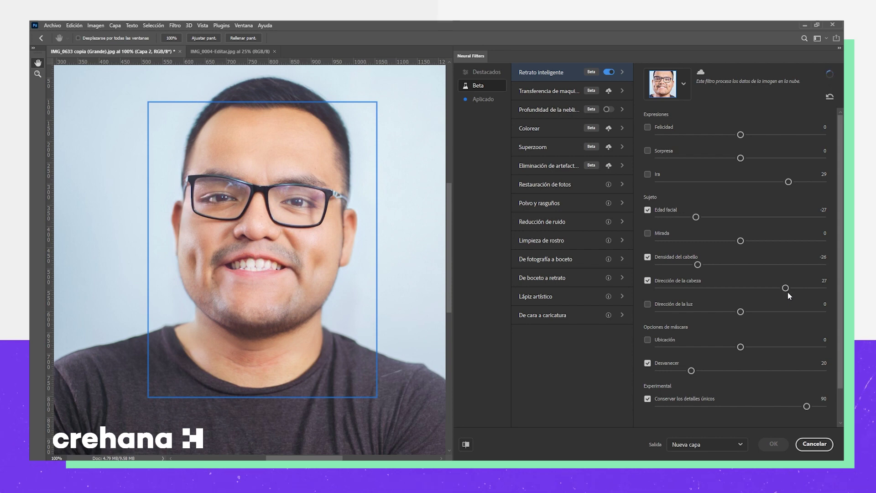
click(673, 287)
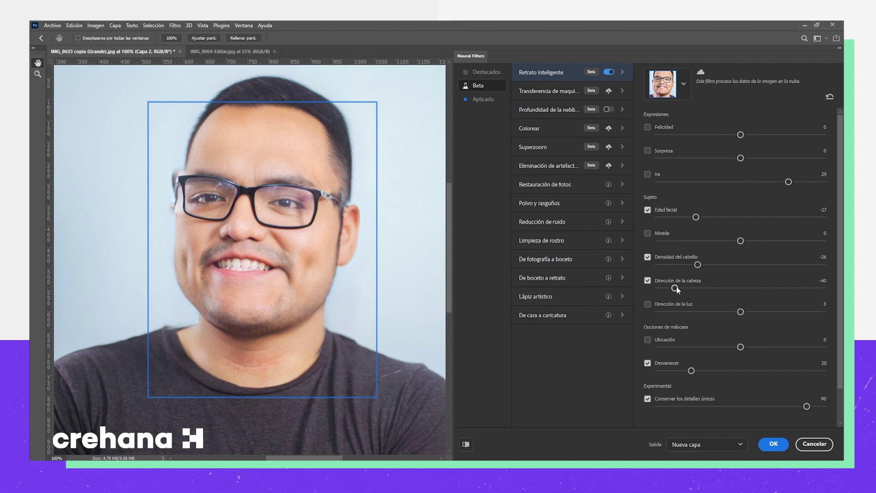
drag(675, 288, 707, 294)
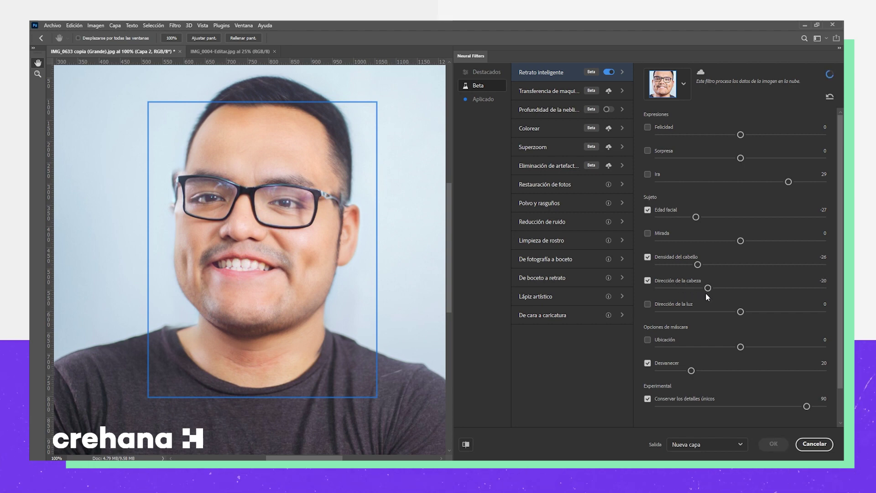
- Set light direction to 36 and mask fade to 47; disable Conservar los detalles únicos
click(647, 304)
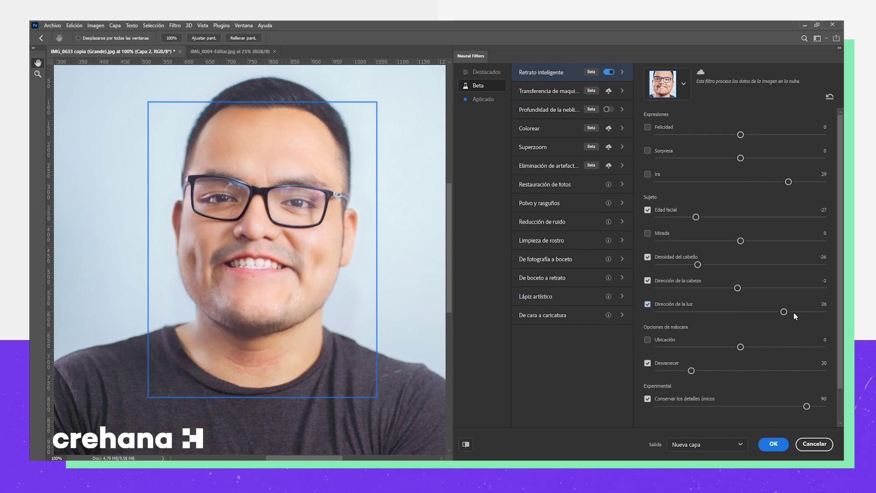
drag(784, 311, 681, 312)
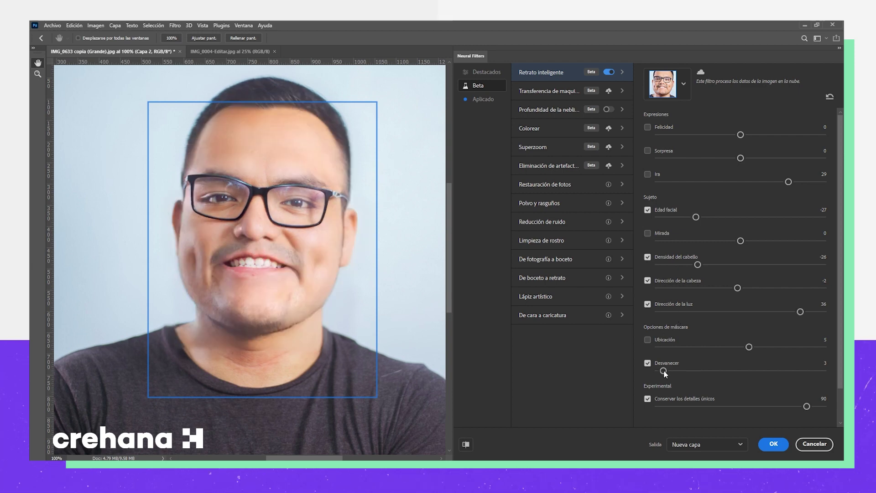
drag(756, 377, 796, 377)
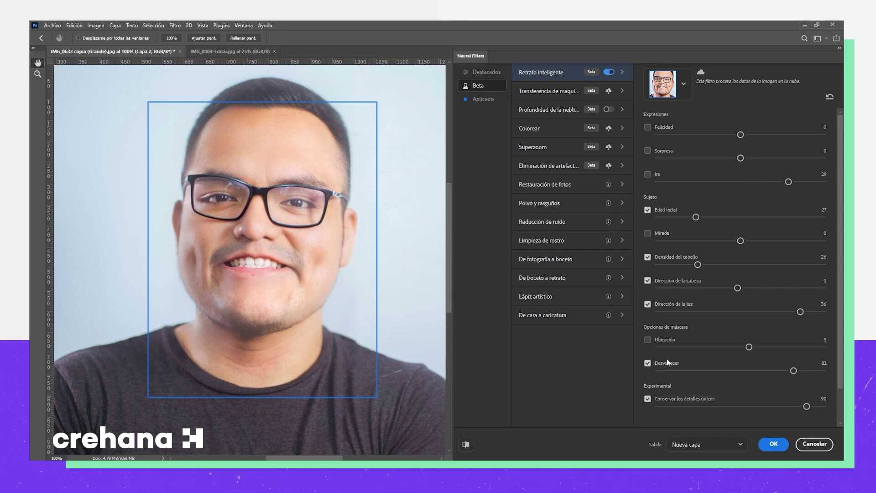
click(650, 362)
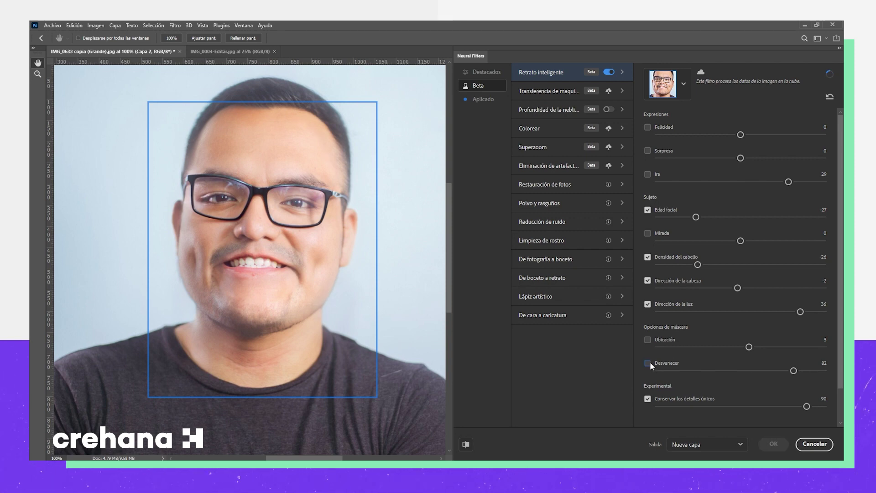
click(648, 363)
click(648, 398)
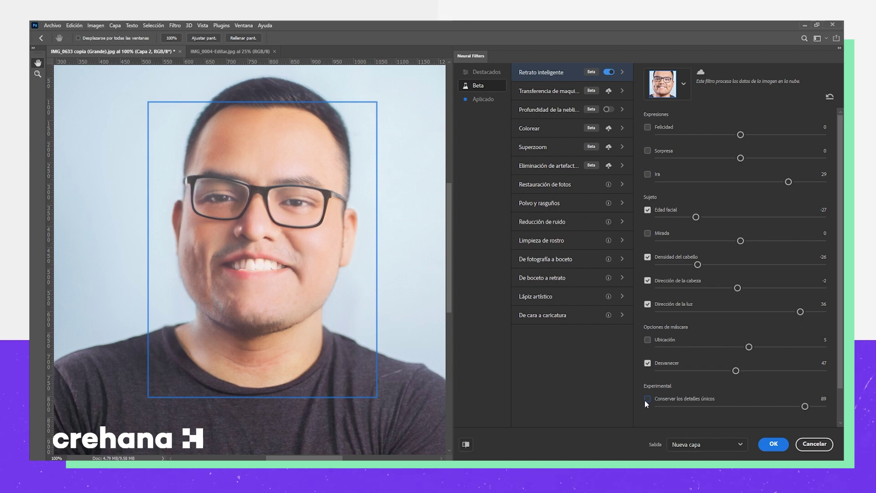
- Enable Profundidad de la neblina with haze 61 and warmth -44
click(608, 110)
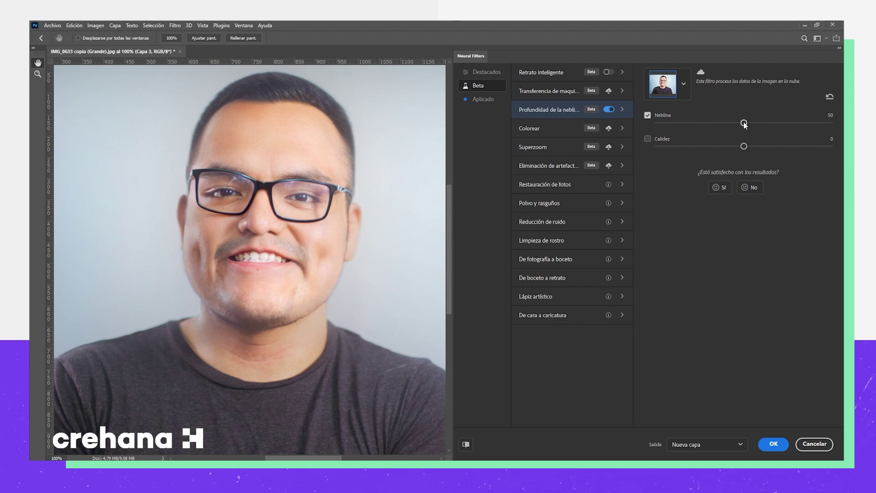
drag(764, 122, 793, 122)
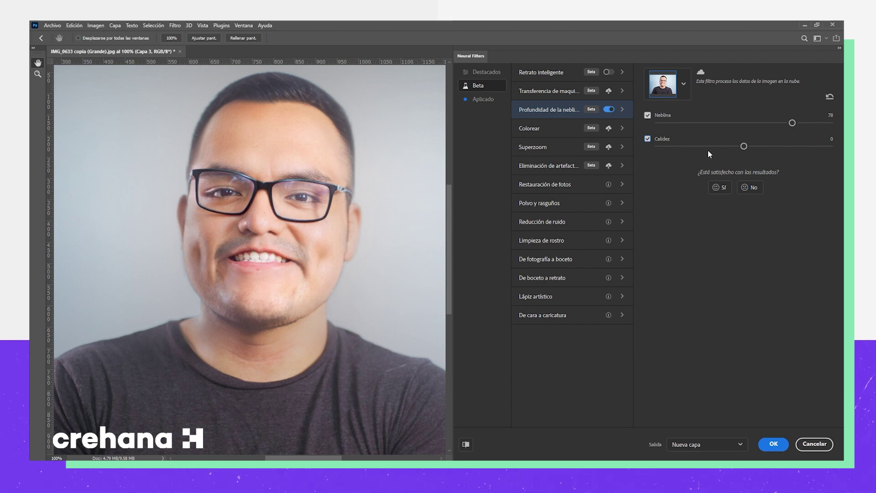
drag(708, 147, 688, 146)
drag(675, 146, 821, 154)
- Apply the Neural Filters result as a smart filter (Salida: Filtro inteligente)
click(707, 445)
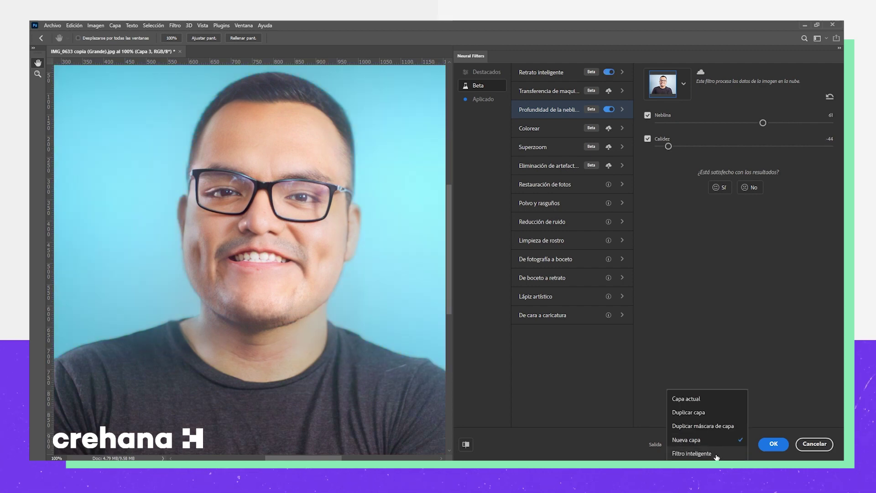
click(716, 457)
click(776, 449)
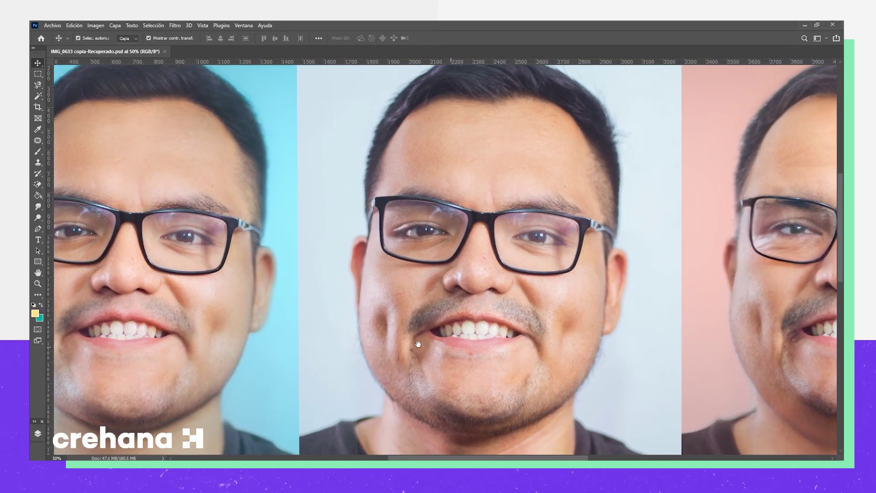
mouse_move(415, 349)
mouse_down()
mouse_move(235, 343)
mouse_move(589, 346)
mouse_move(153, 333)
mouse_move(329, 332)
mouse_move(426, 298)
mouse_move(405, 291)
mouse_move(425, 298)
mouse_up()
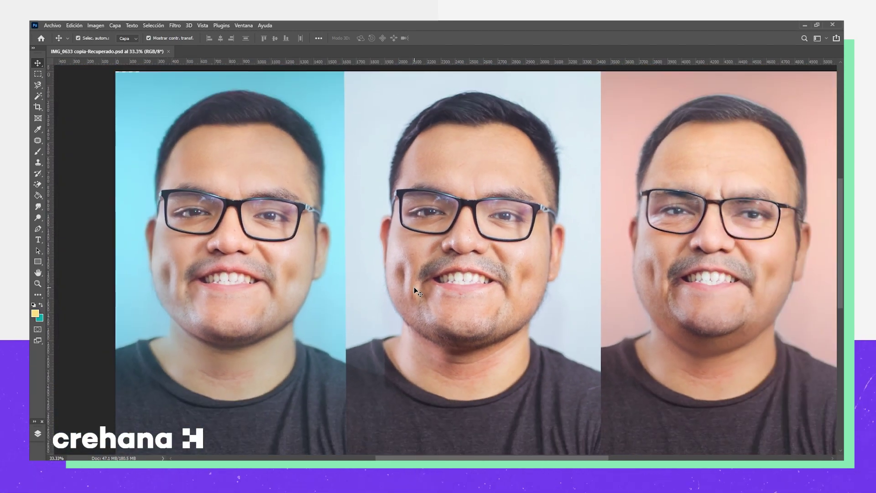
- Pan the comparison document so all three portrait variants are fully visible
drag(645, 282, 621, 277)
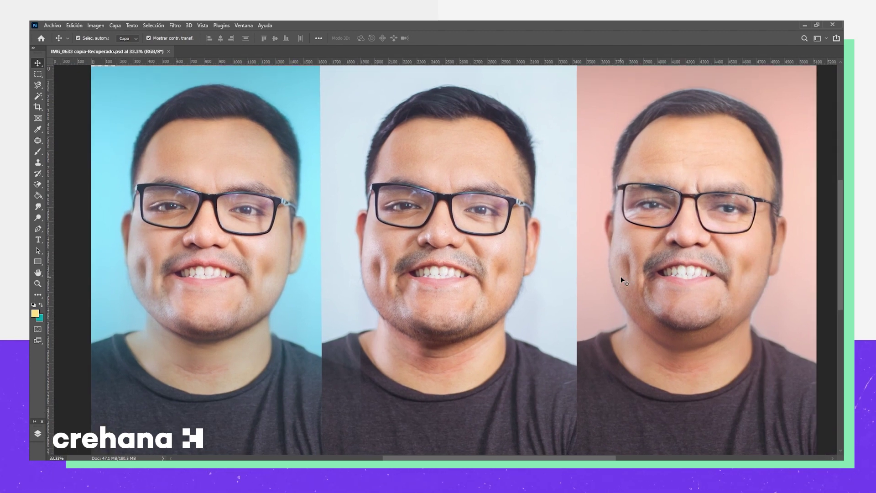